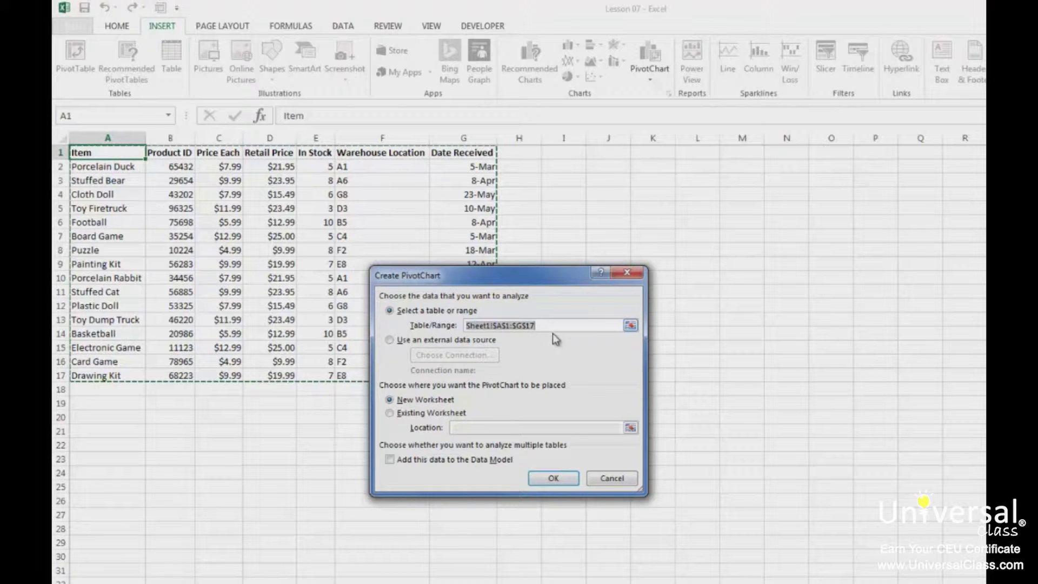
- Place the PivotChart on a new worksheet and chart Sum of Price Each with Item as categories
click(553, 481)
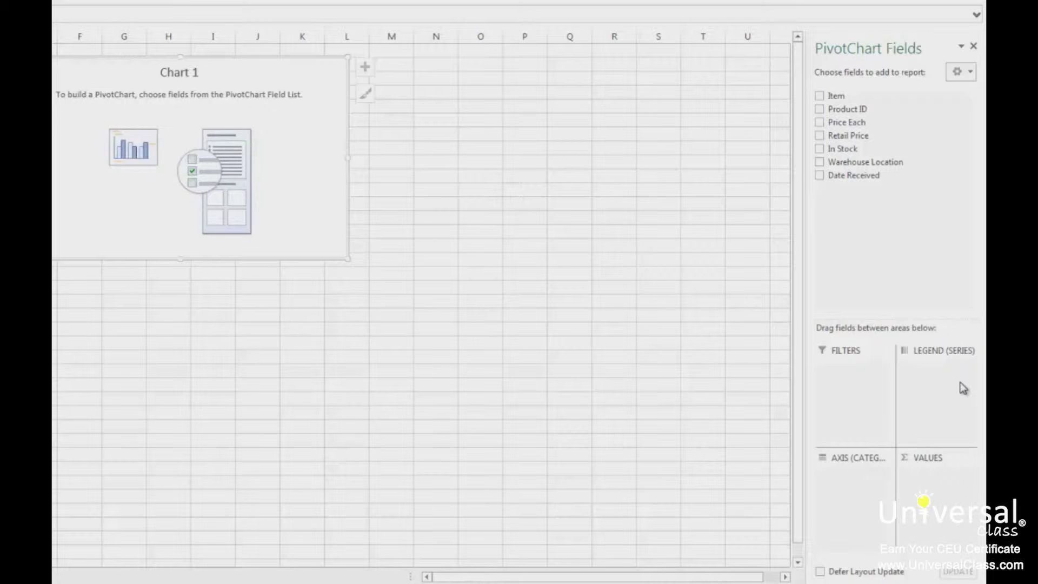
drag(835, 96, 838, 498)
drag(854, 123, 951, 506)
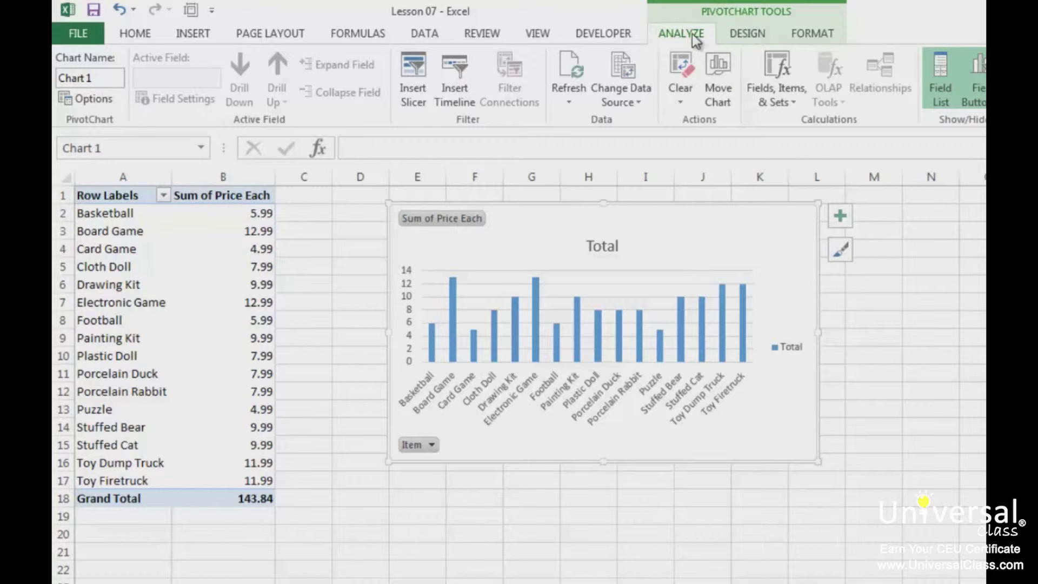
- Use Move Chart to relocate the PivotChart onto a new chart sheet, Chart1
click(719, 81)
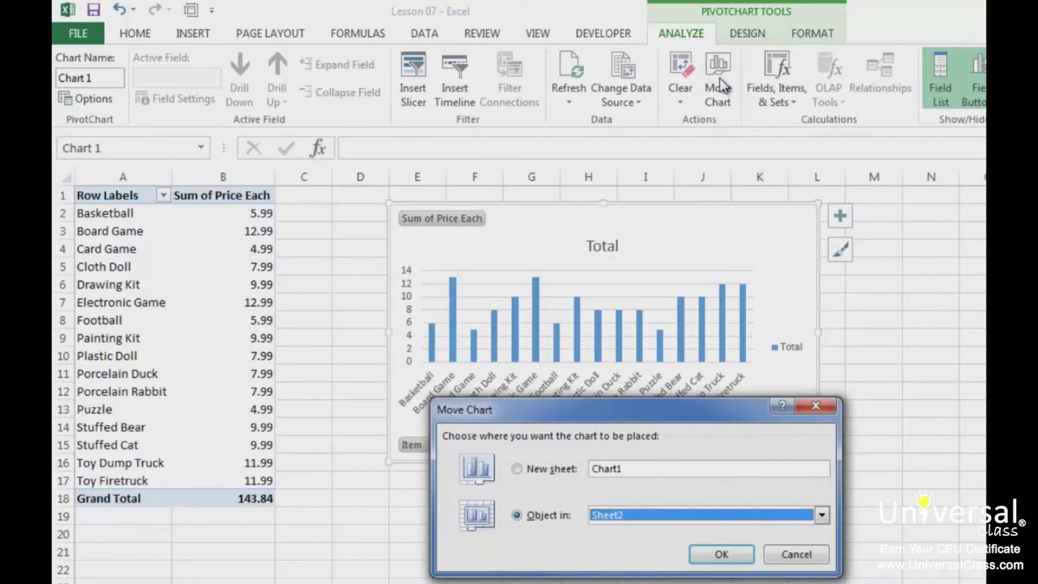
click(553, 471)
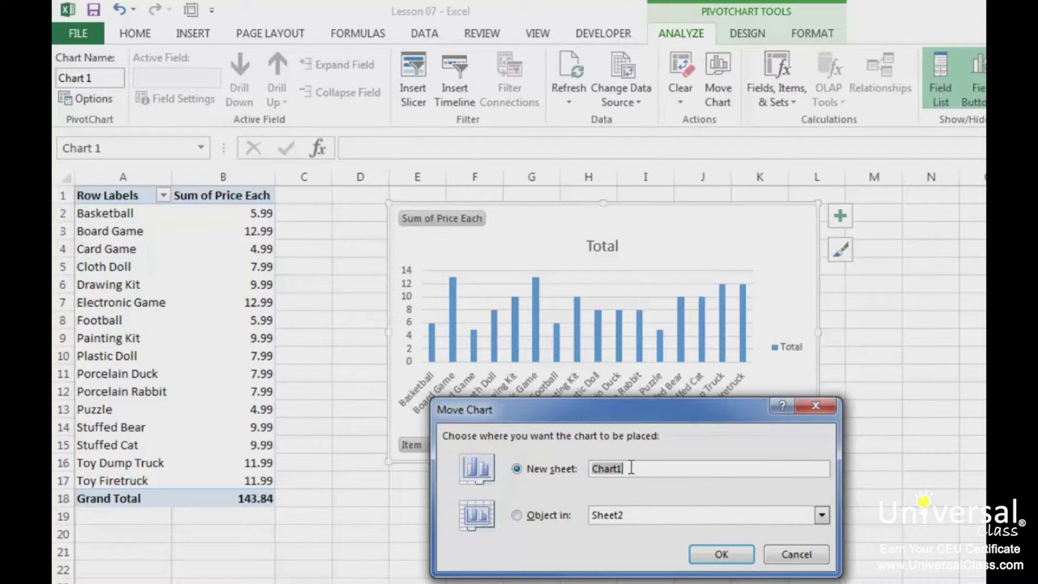
click(721, 553)
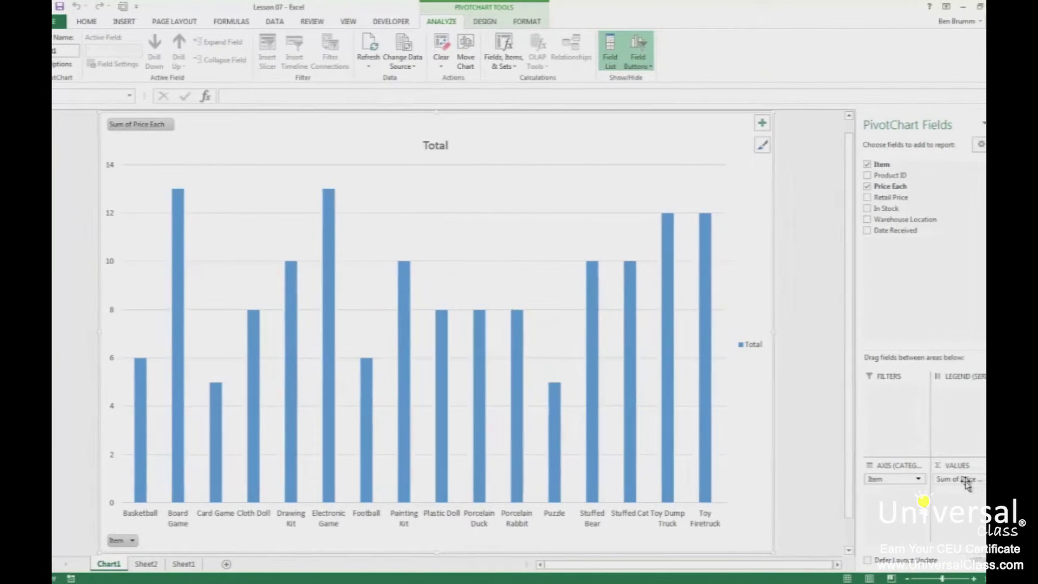
- Replace Sum of Price Each with Retail Price in the chart's VALUES area
drag(952, 483, 887, 187)
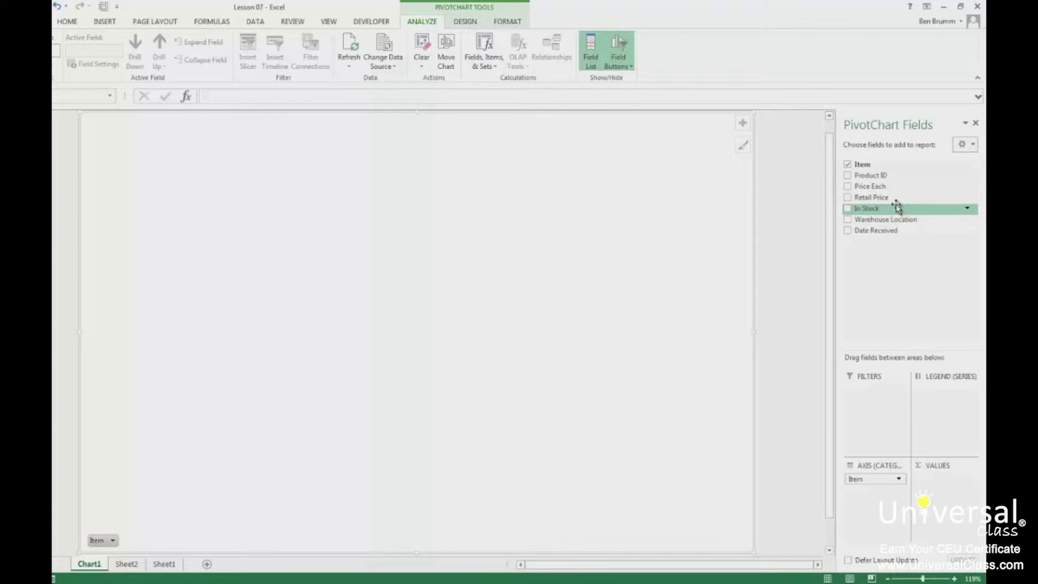
drag(891, 201, 926, 493)
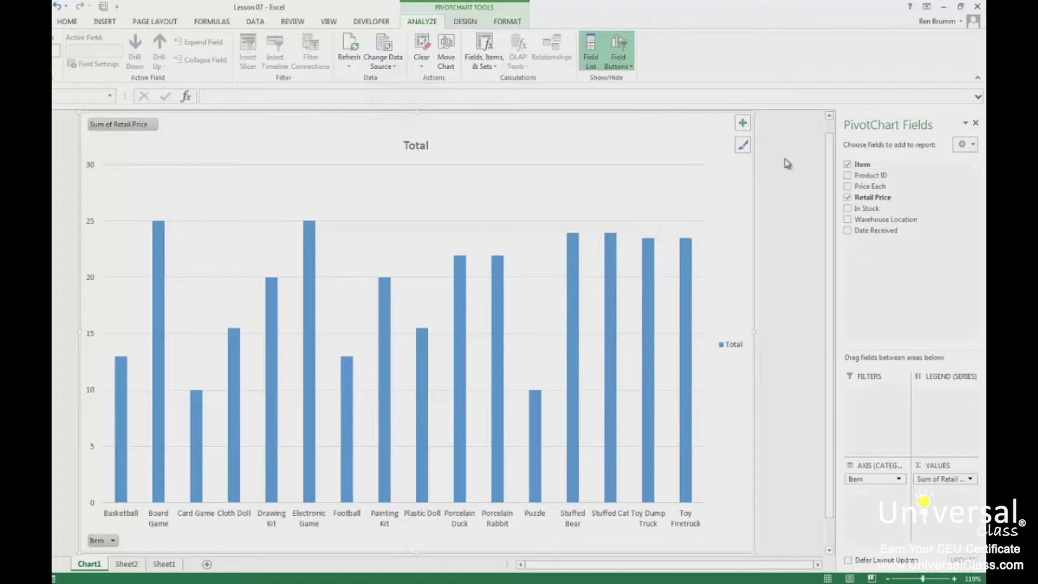
- Apply a chart style with data labels and recolour the columns with the green Colorful palette
click(742, 147)
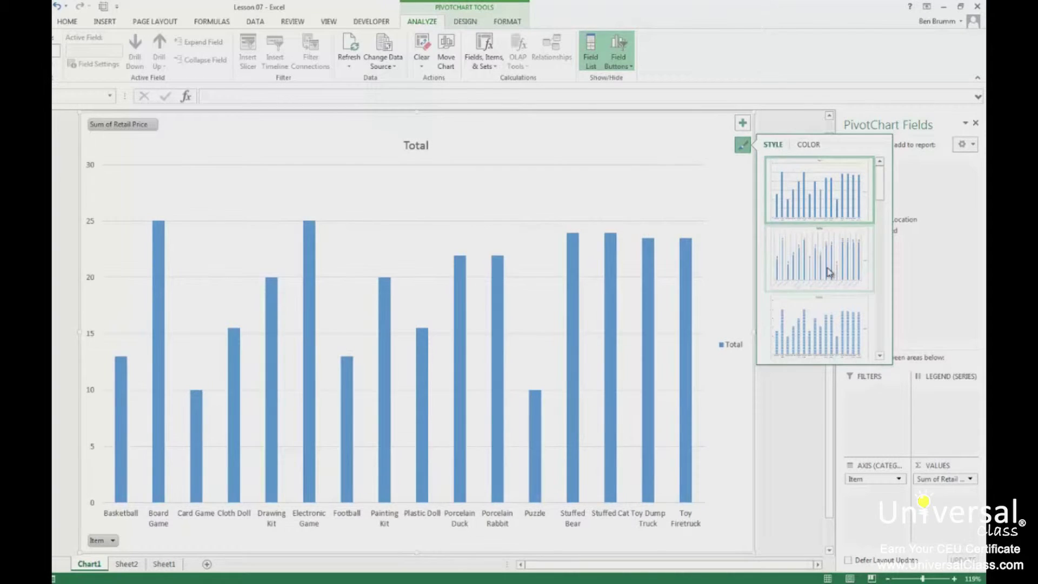
scroll(816, 314, down, 2)
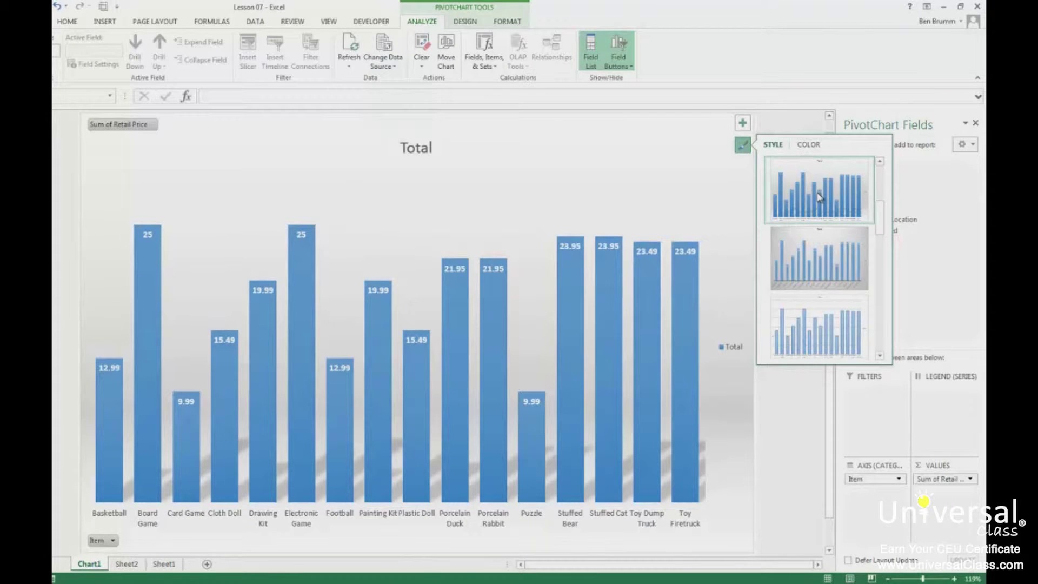
click(809, 145)
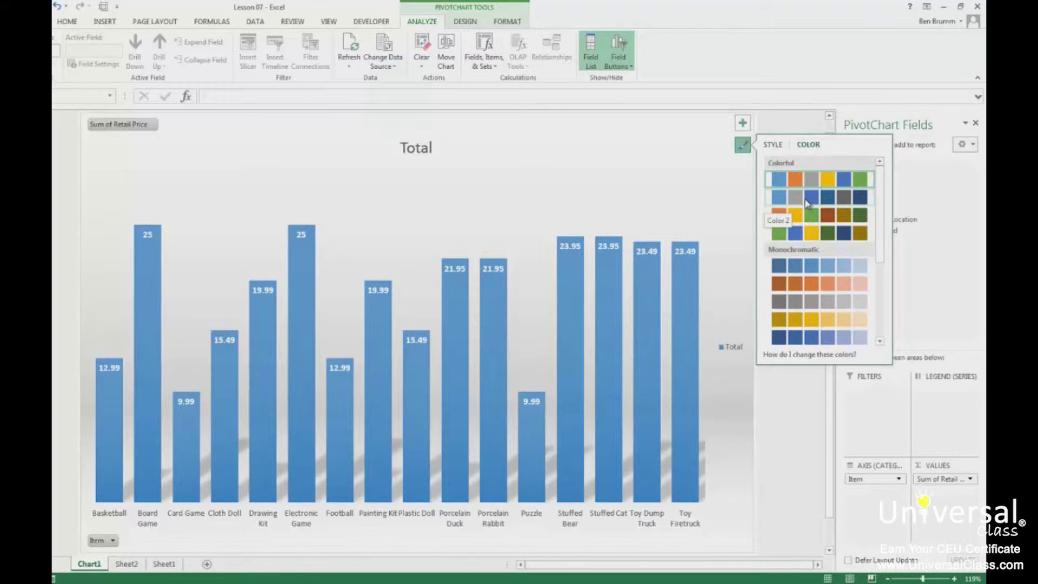
click(816, 234)
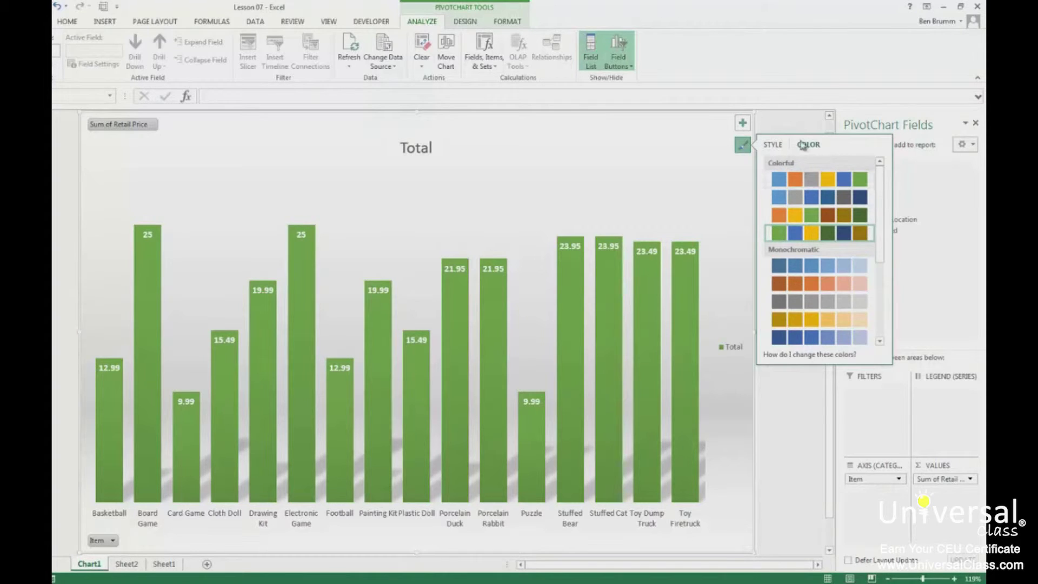
click(795, 126)
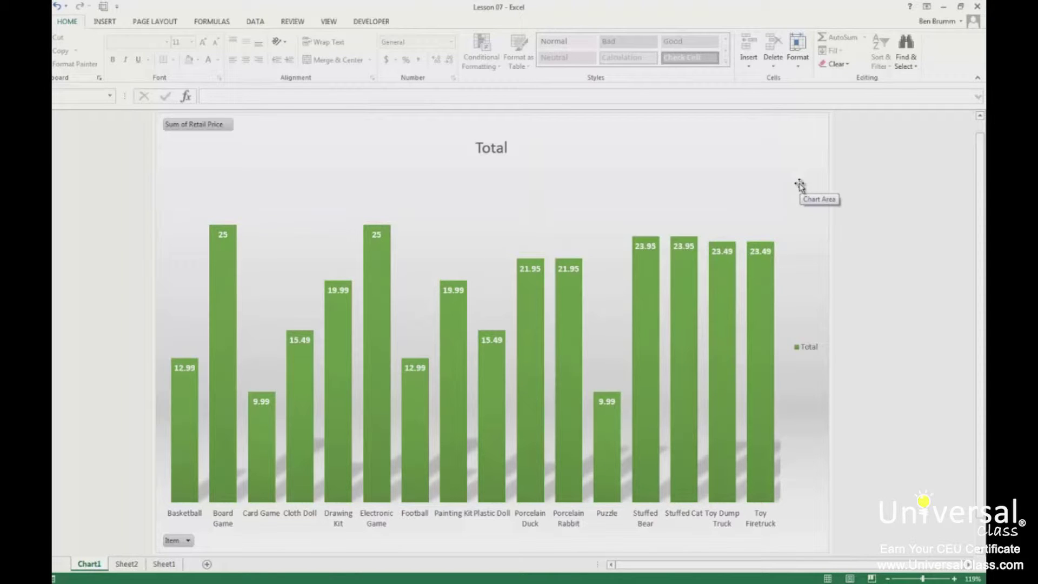
- Turn on Axis Titles and Gridlines and turn off the Total legend
click(816, 176)
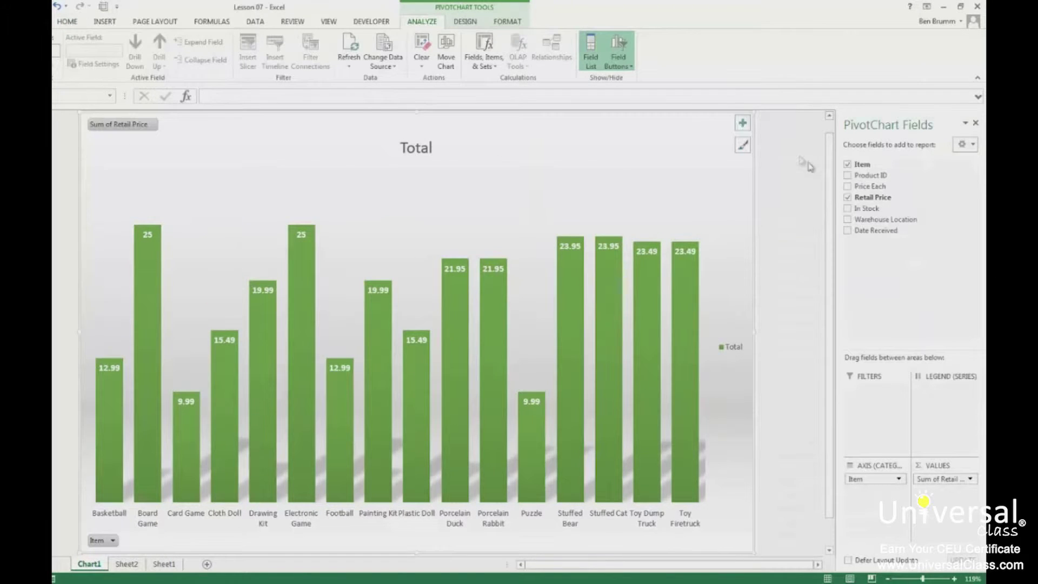
click(742, 124)
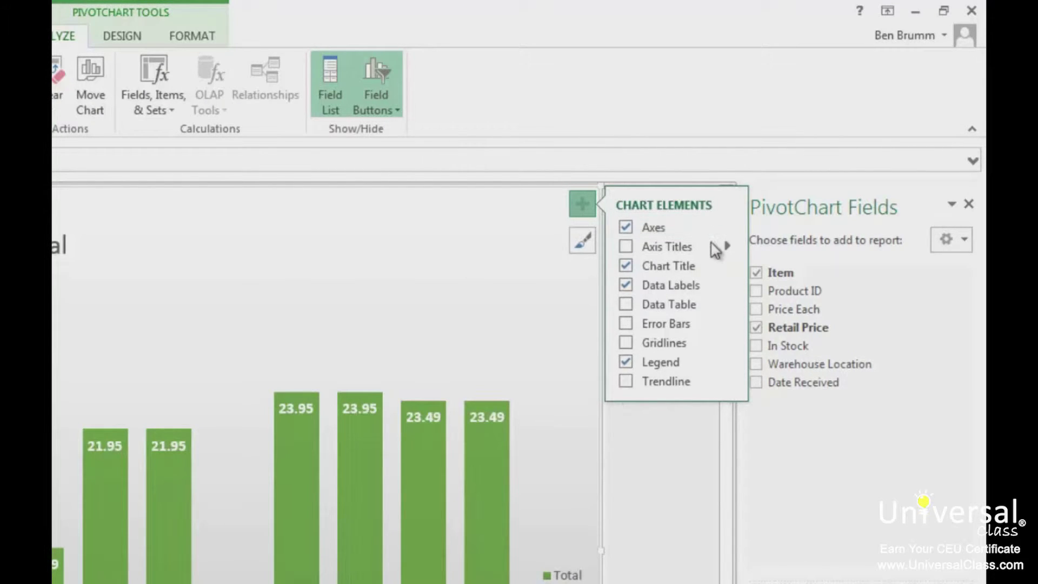
click(651, 248)
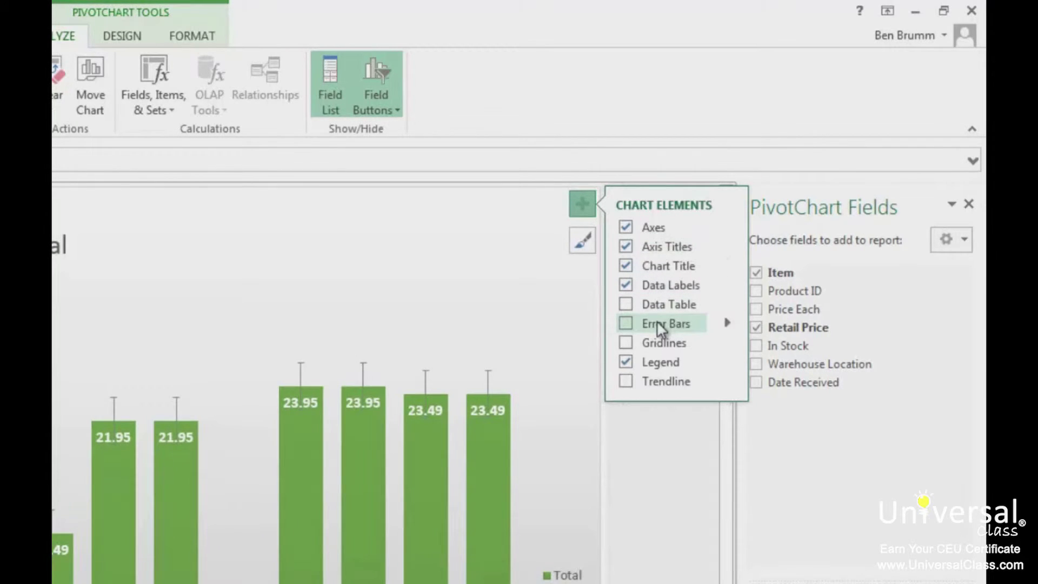
click(655, 344)
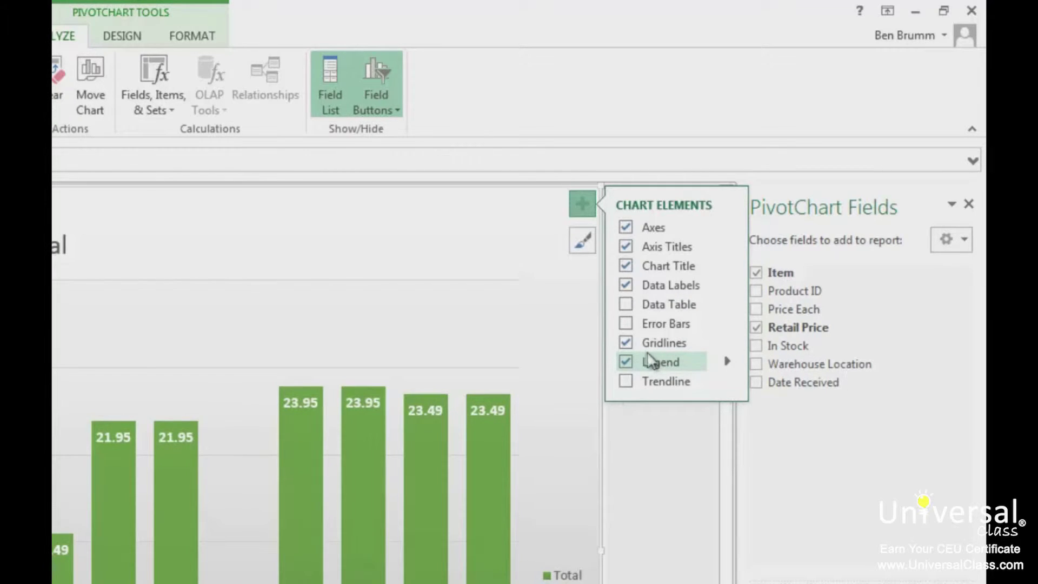
click(660, 364)
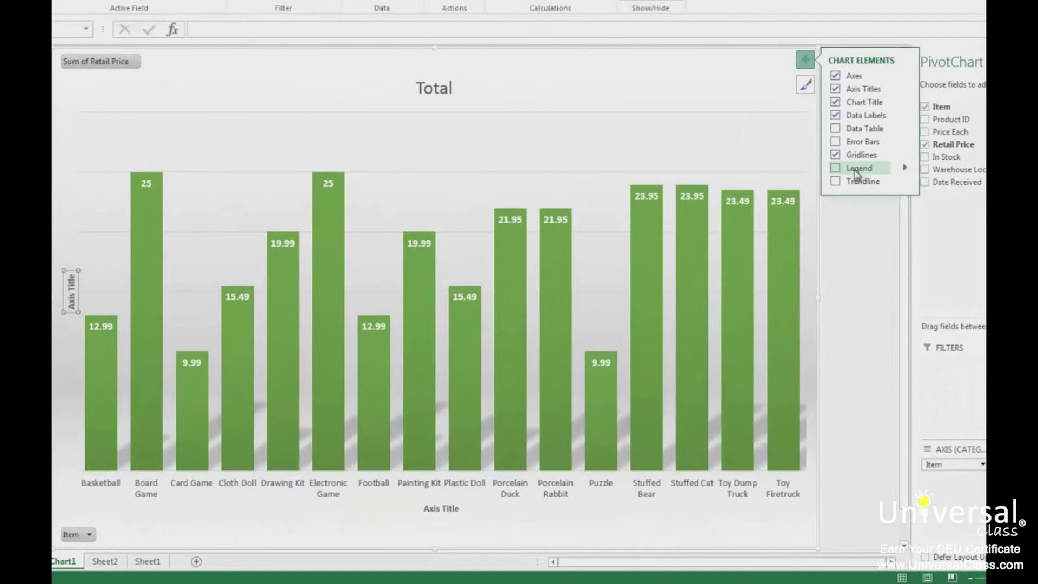
click(761, 66)
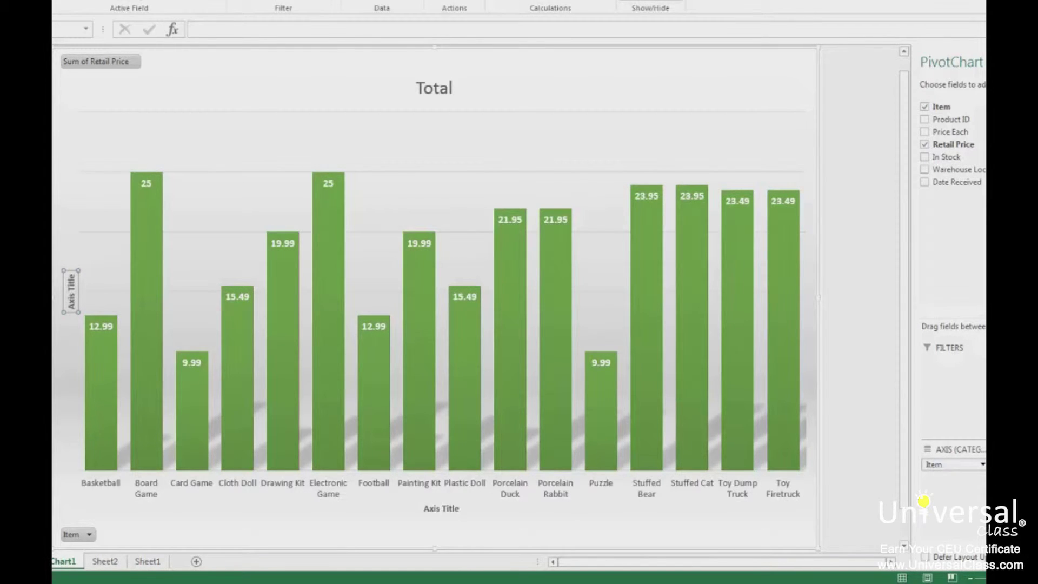
click(728, 86)
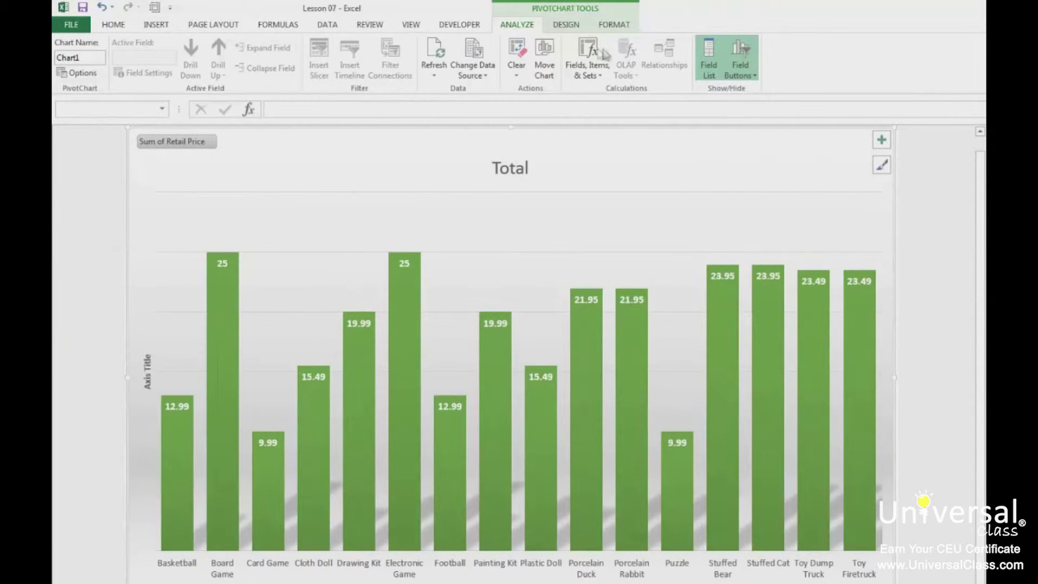
- Change the PivotChart's chart type to Line, after previewing Pie
click(571, 26)
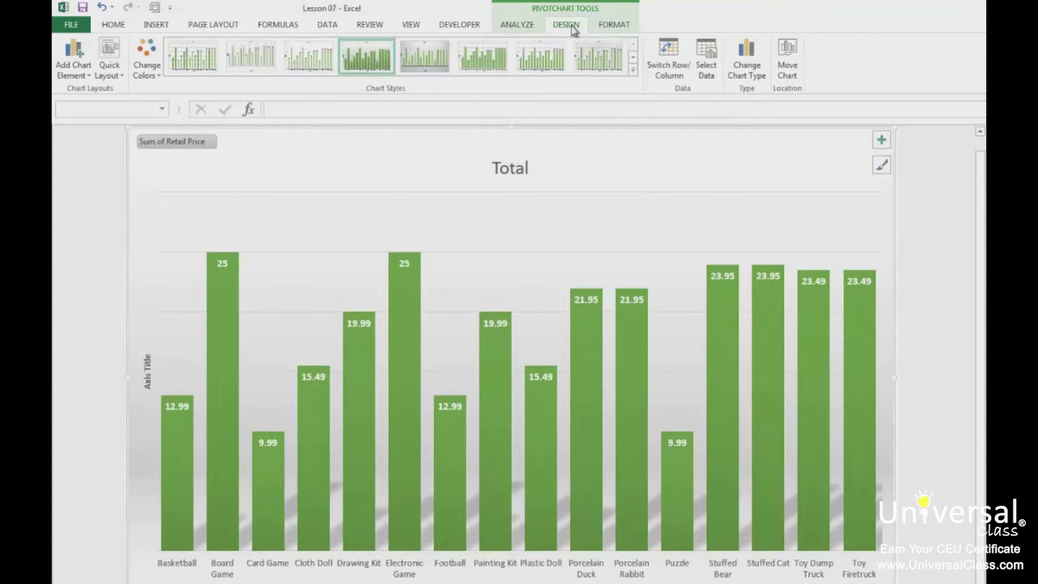
click(747, 62)
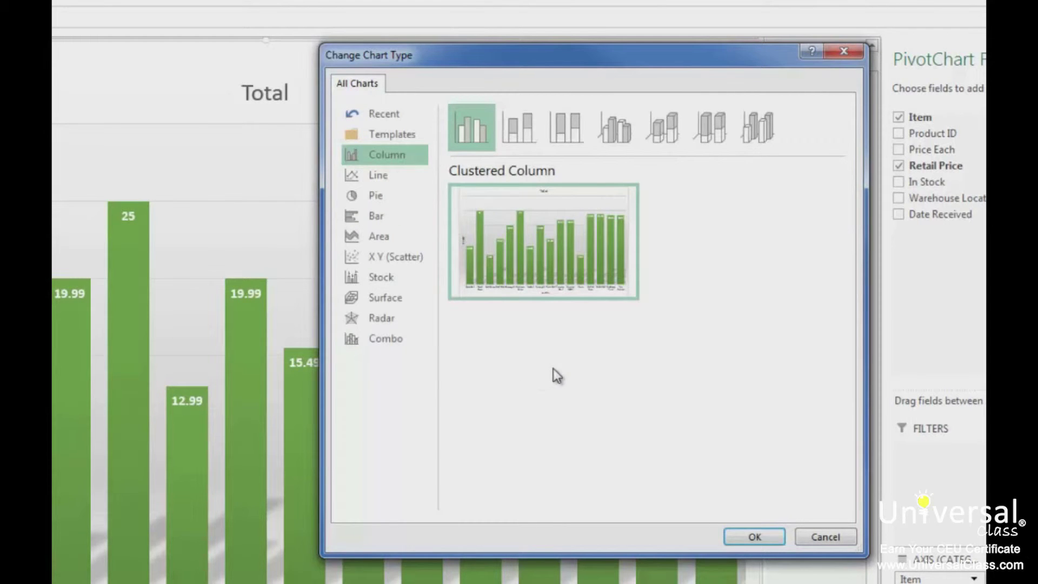
click(392, 199)
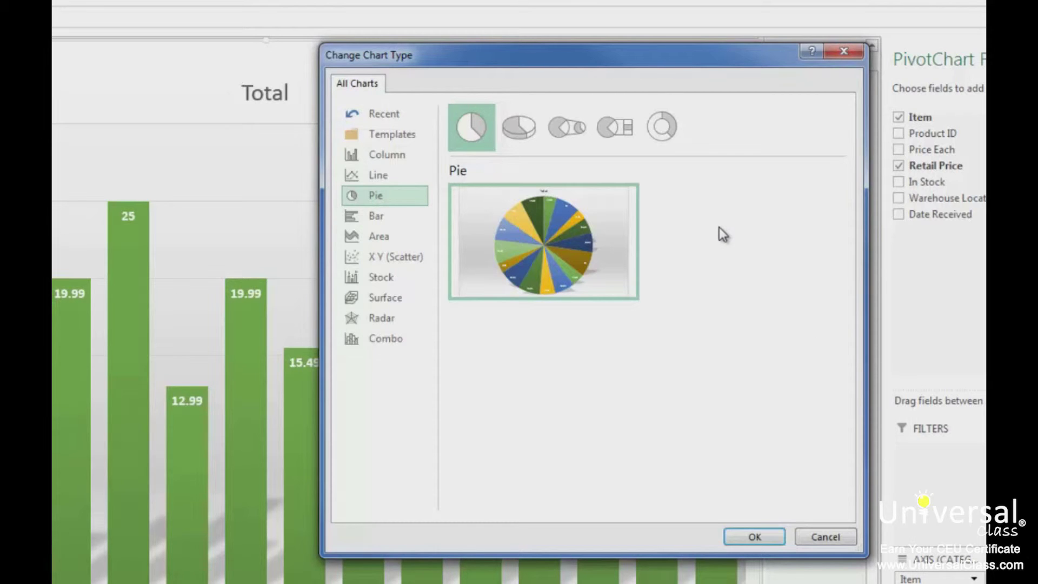
click(380, 175)
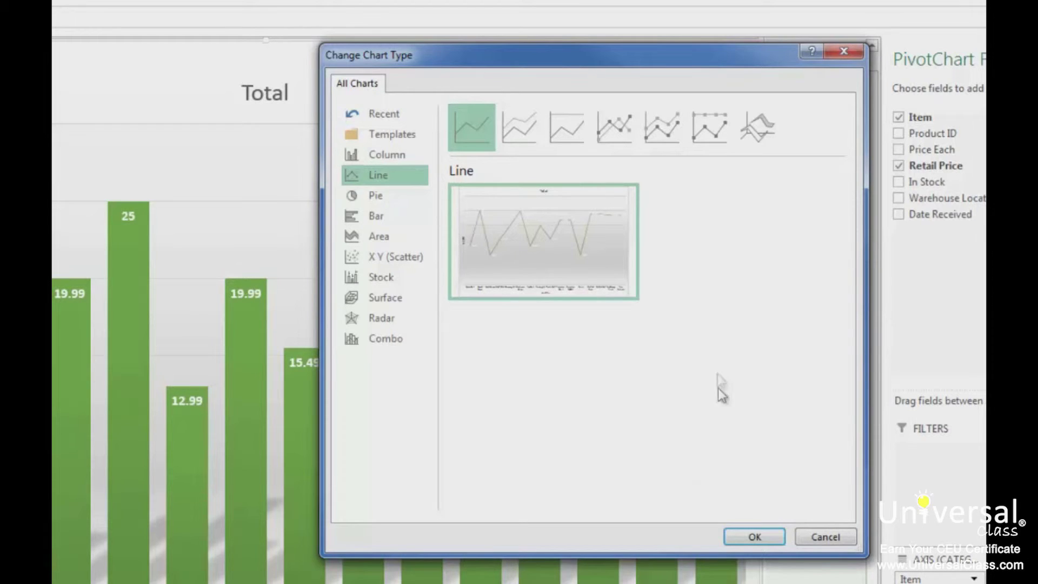
click(755, 536)
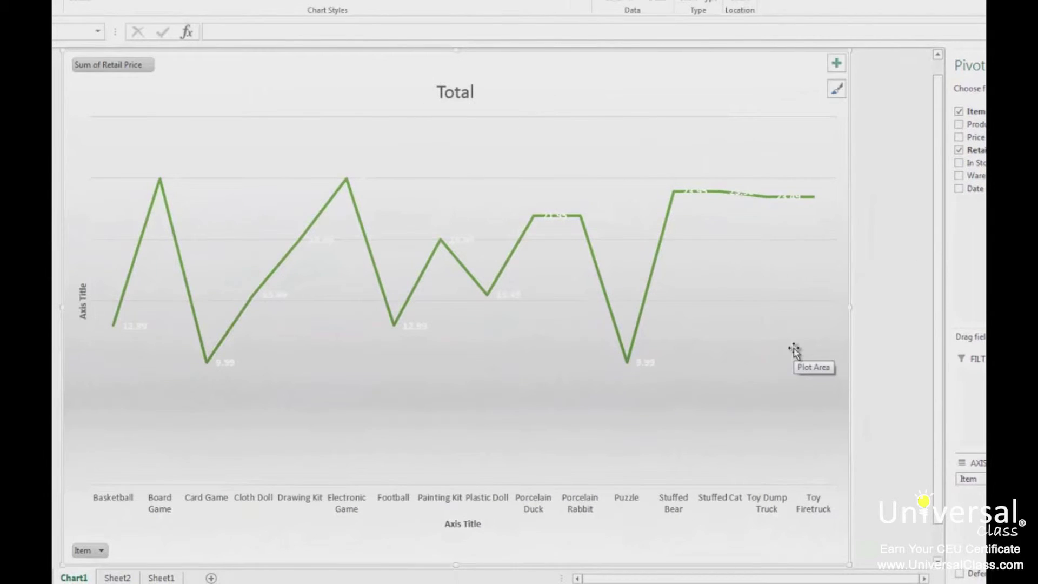
- Turn off Data Labels and add a Data Table beneath the line chart
click(836, 66)
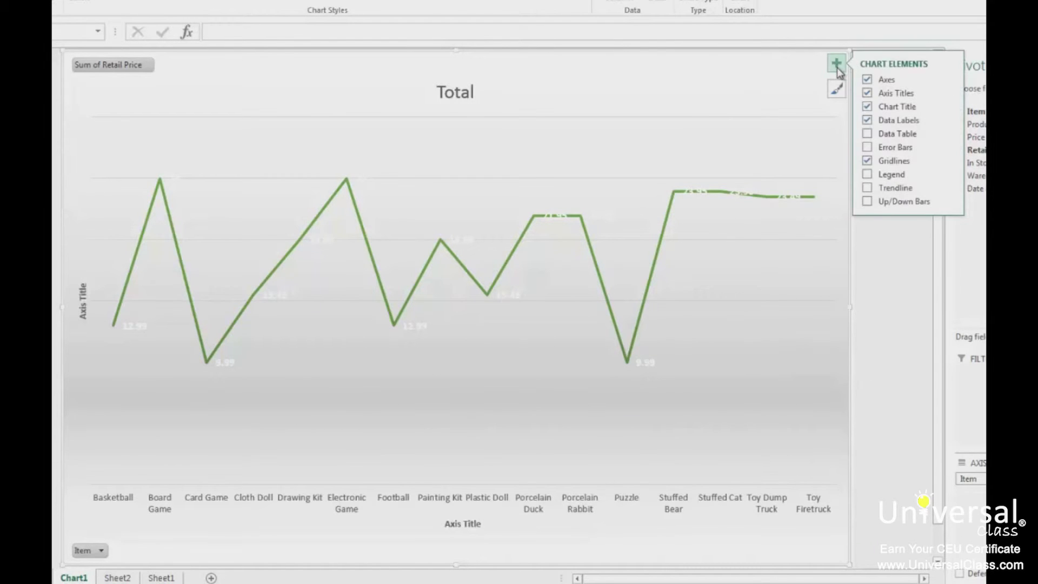
click(868, 121)
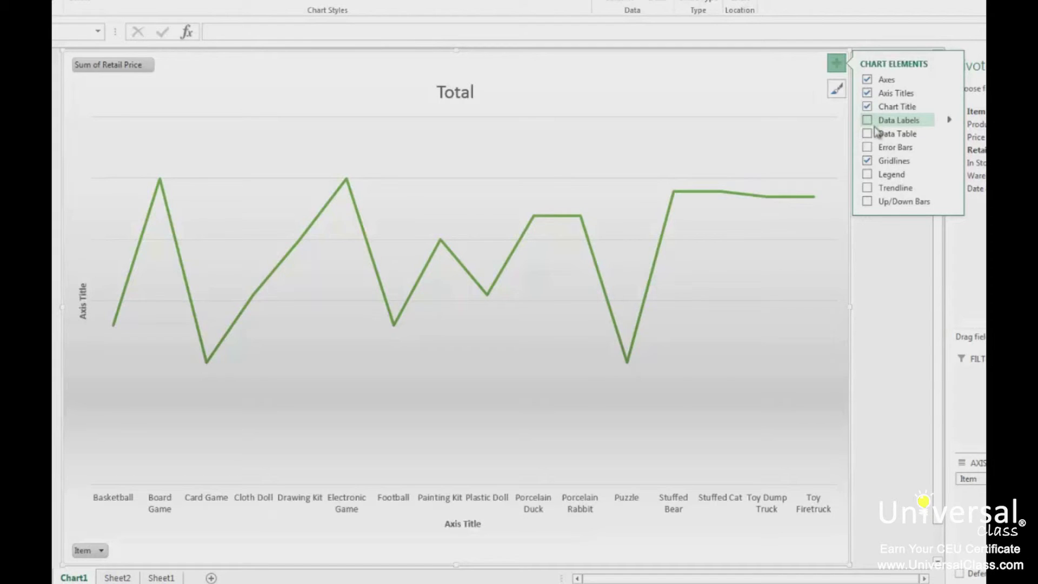
click(869, 133)
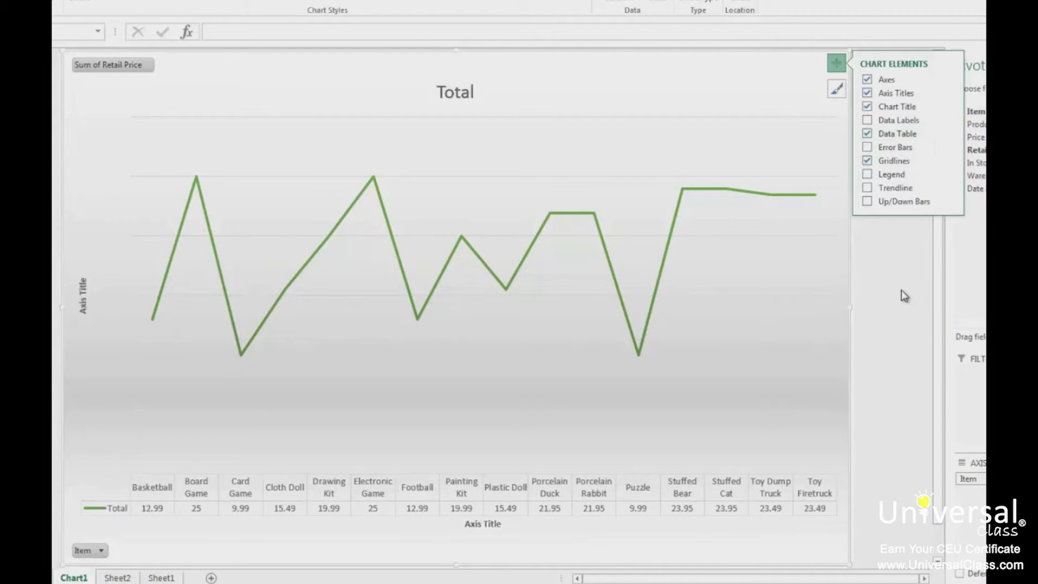
click(836, 63)
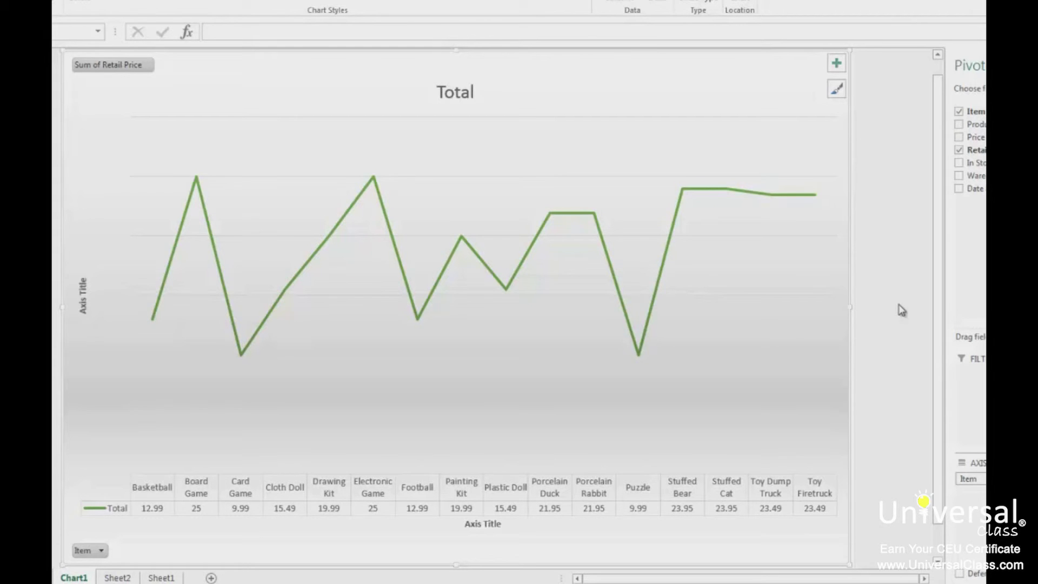
- Uncheck Card Game, Drawing Kit and Painting Kit in the Item filter and apply it
click(101, 550)
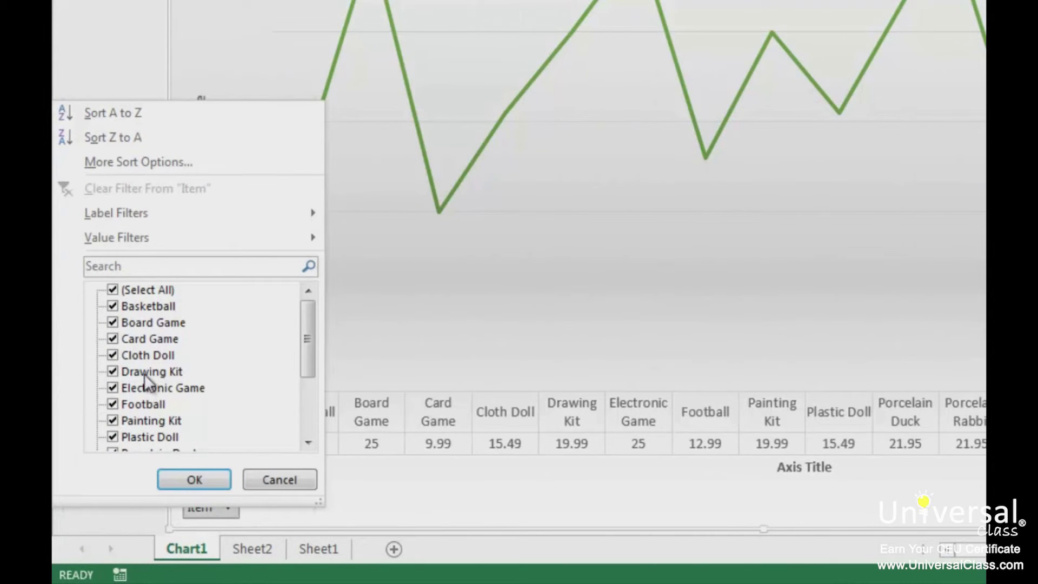
click(112, 339)
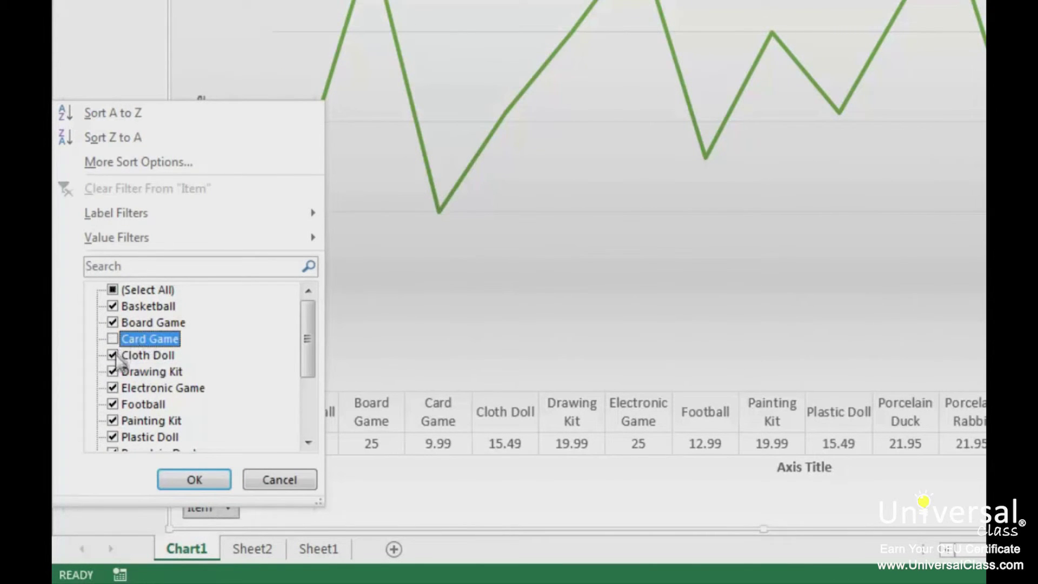
click(113, 372)
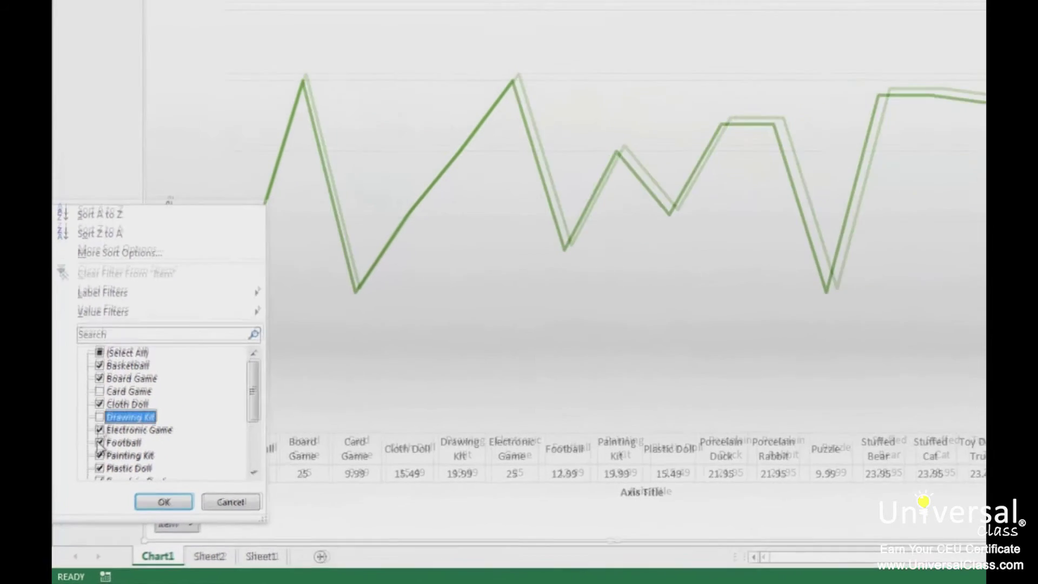
click(99, 455)
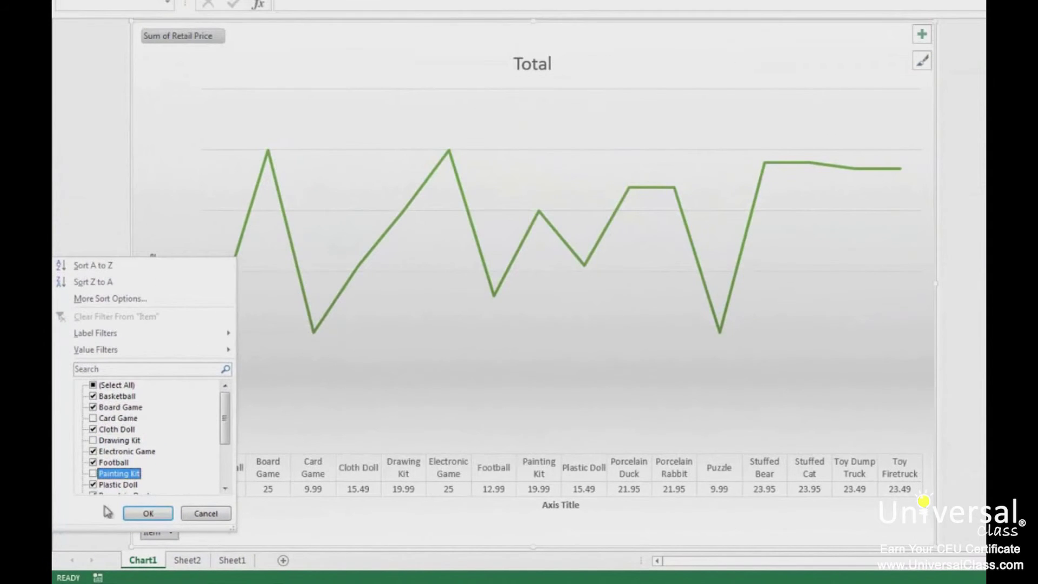
click(145, 513)
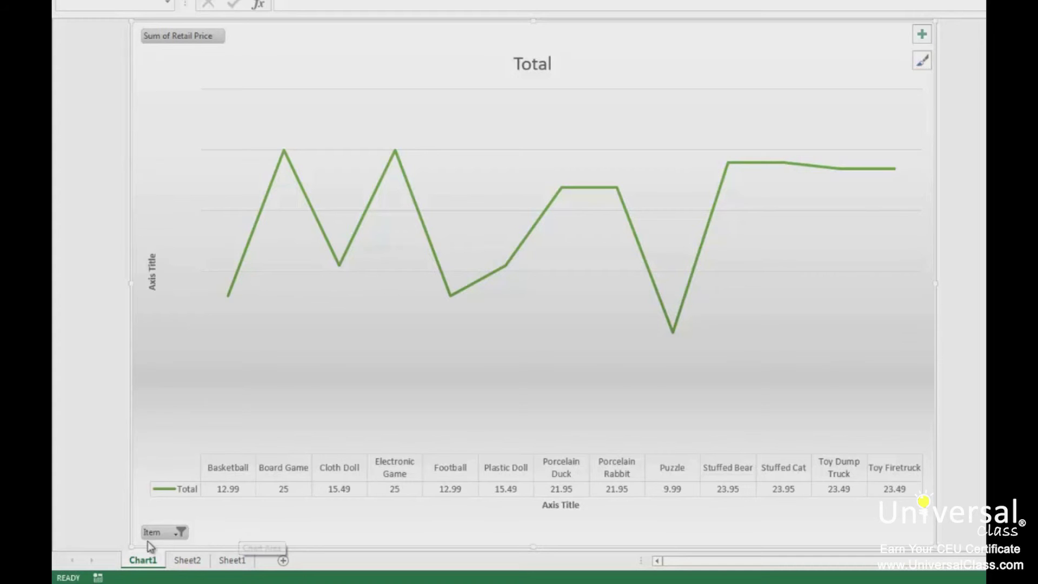
click(180, 534)
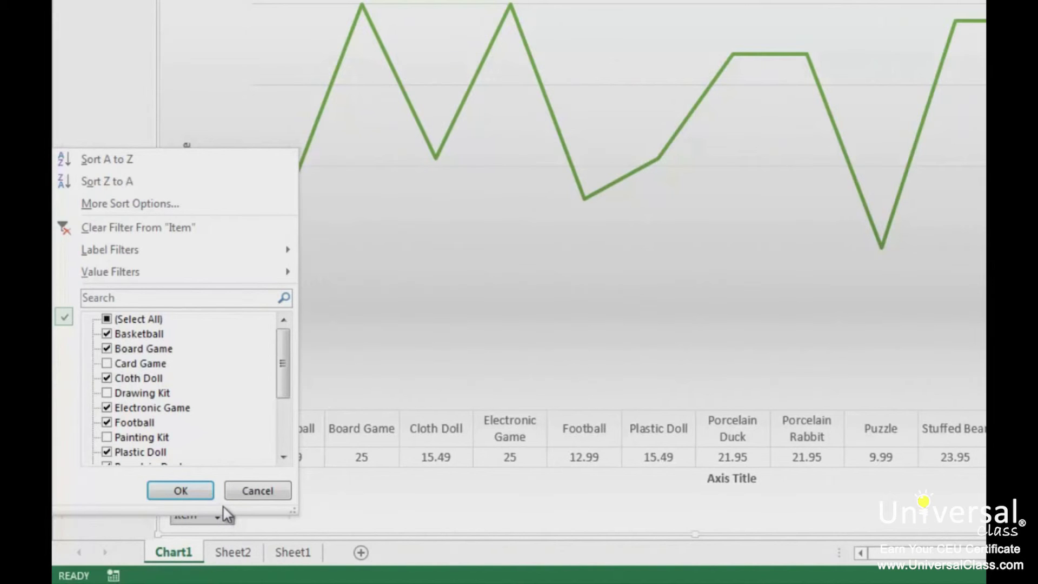
click(153, 158)
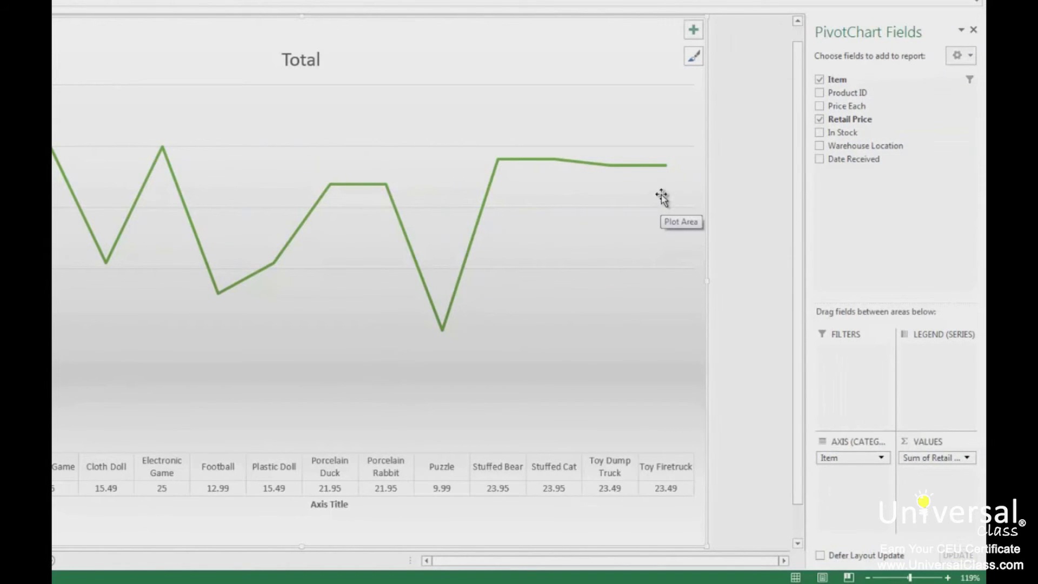
- Drag Date Received into Filters and open its dropdown of dates
drag(862, 158, 861, 362)
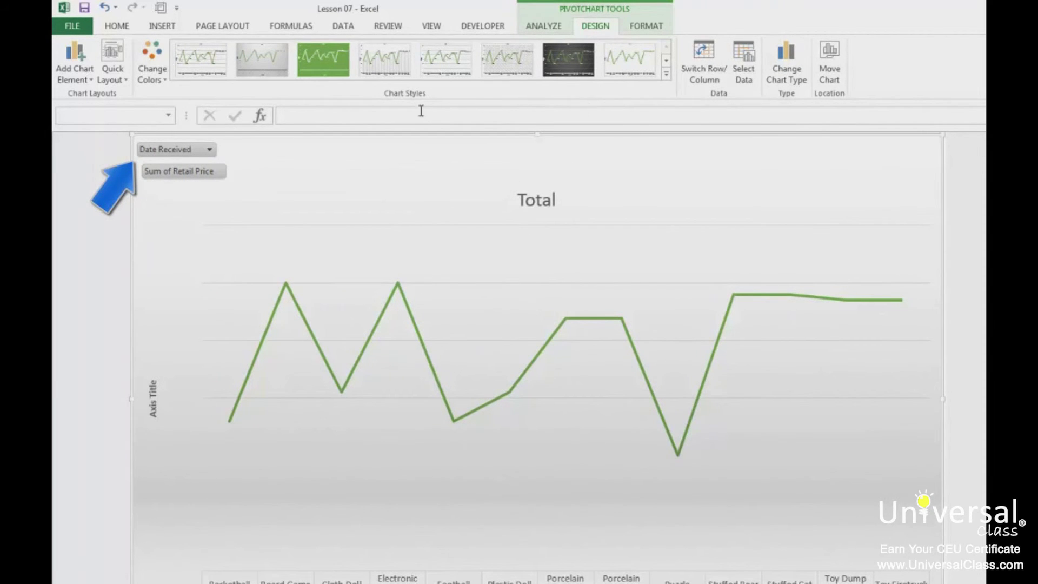
click(210, 149)
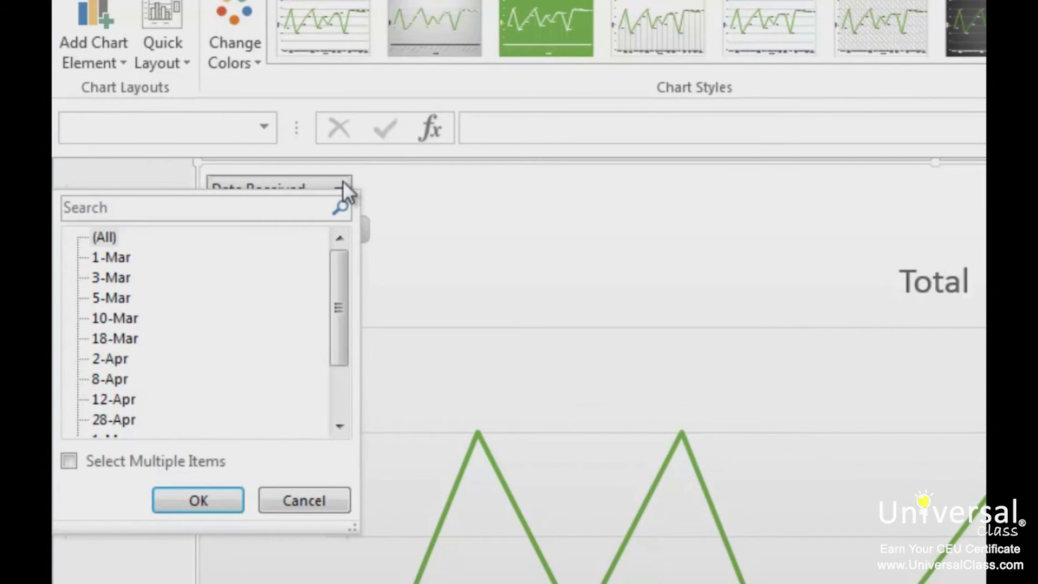
- Enable Select Multiple Items and exclude 2-Apr through 23-May, leaving only March dates
click(131, 462)
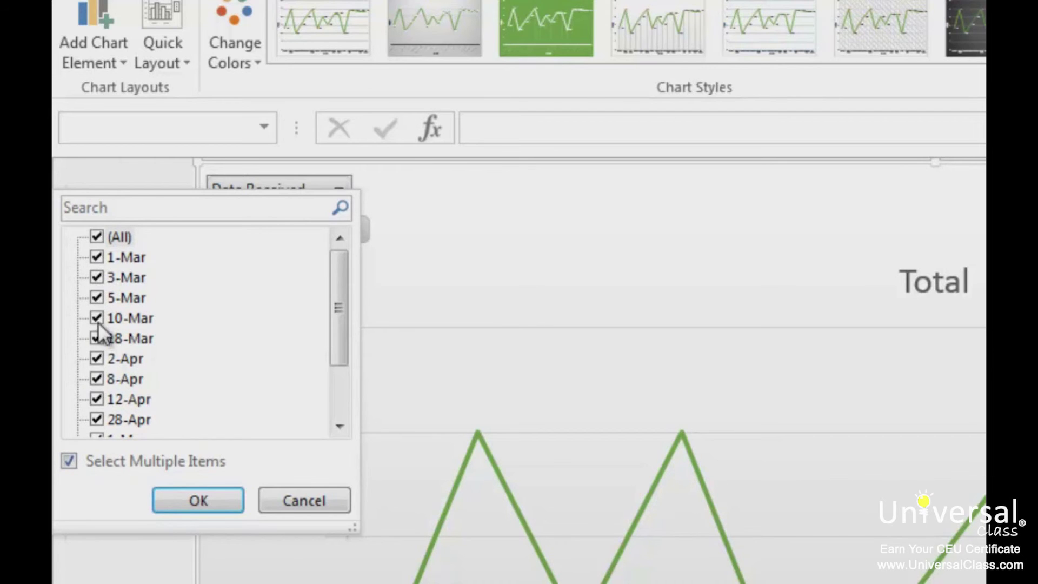
click(97, 358)
click(97, 379)
click(97, 399)
click(98, 419)
drag(344, 319, 338, 378)
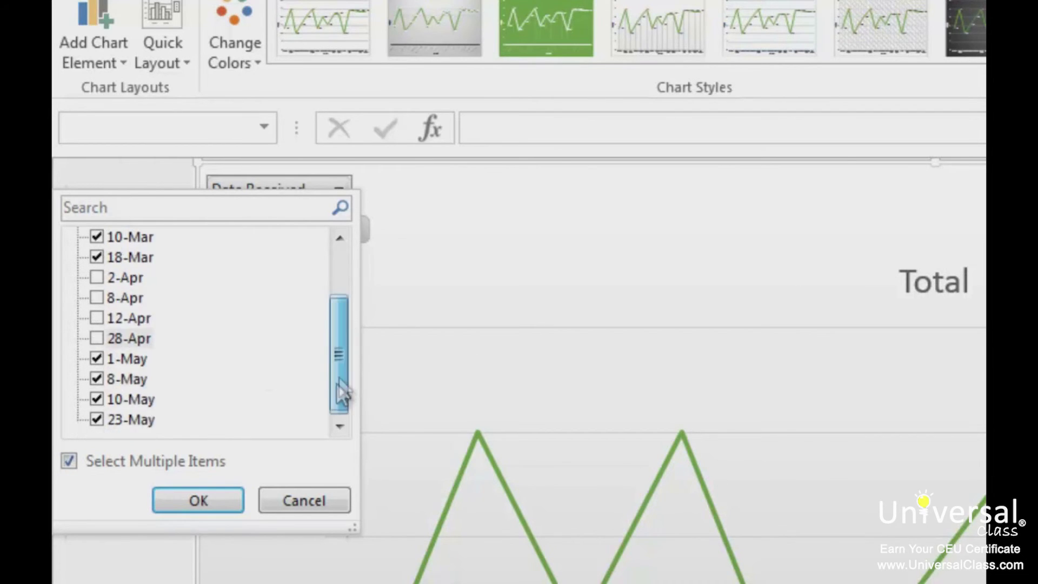
click(98, 359)
click(97, 379)
click(97, 399)
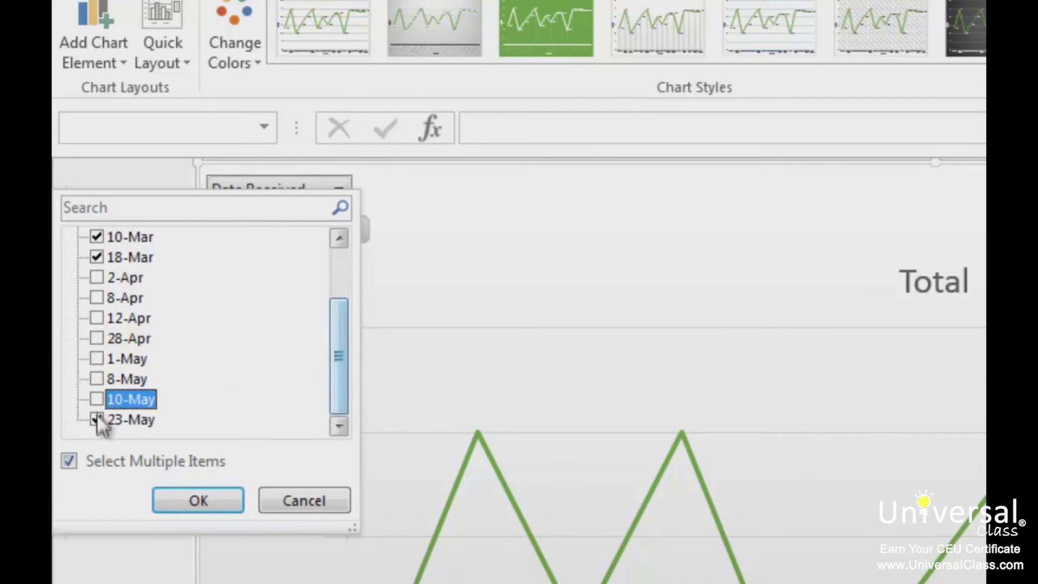
click(97, 419)
click(192, 506)
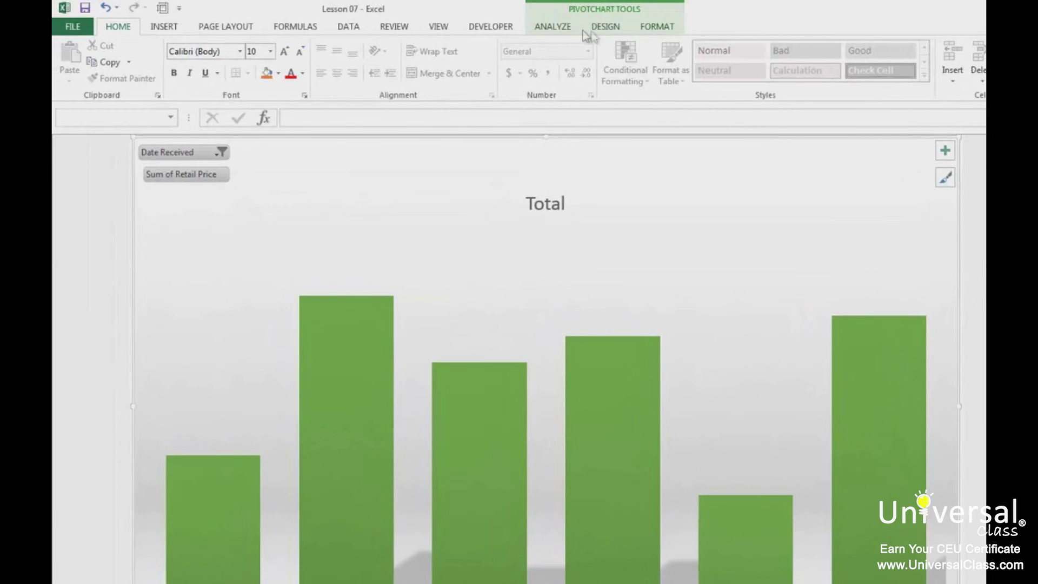
- Hide every field button on the Chart1 PivotChart, leaving just the Total title and six green columns
click(563, 30)
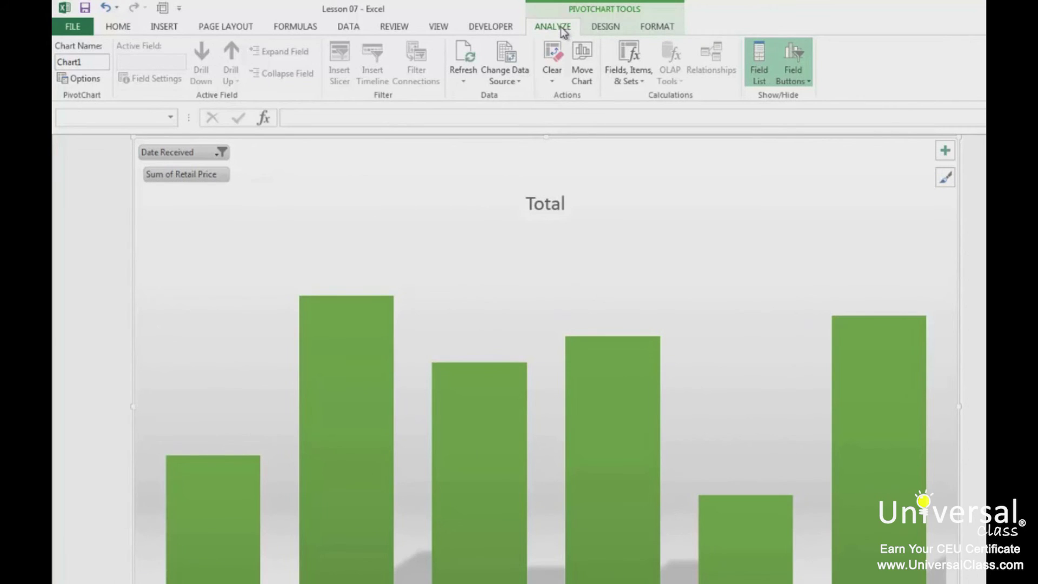
click(806, 81)
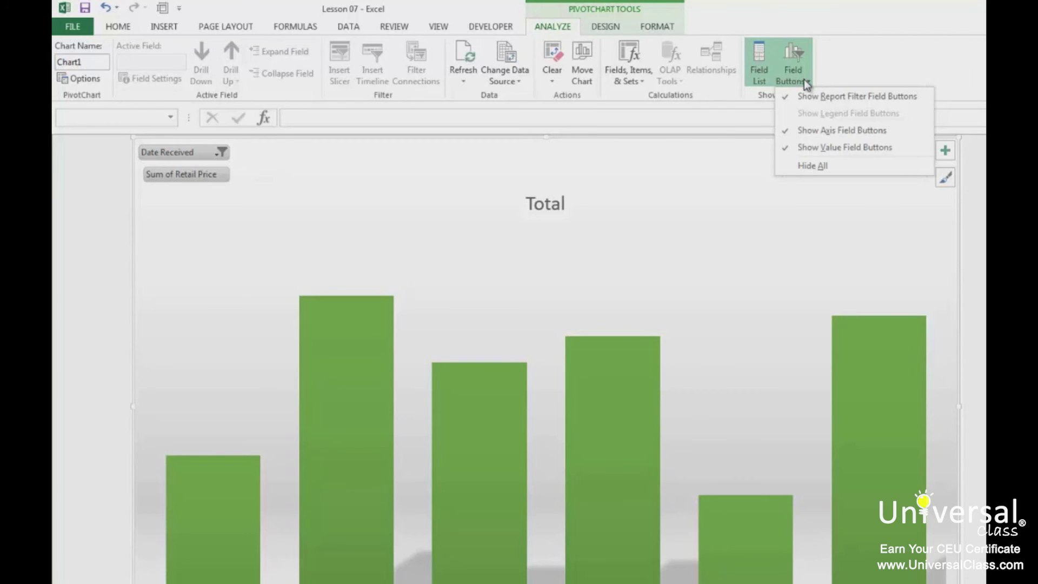
click(812, 165)
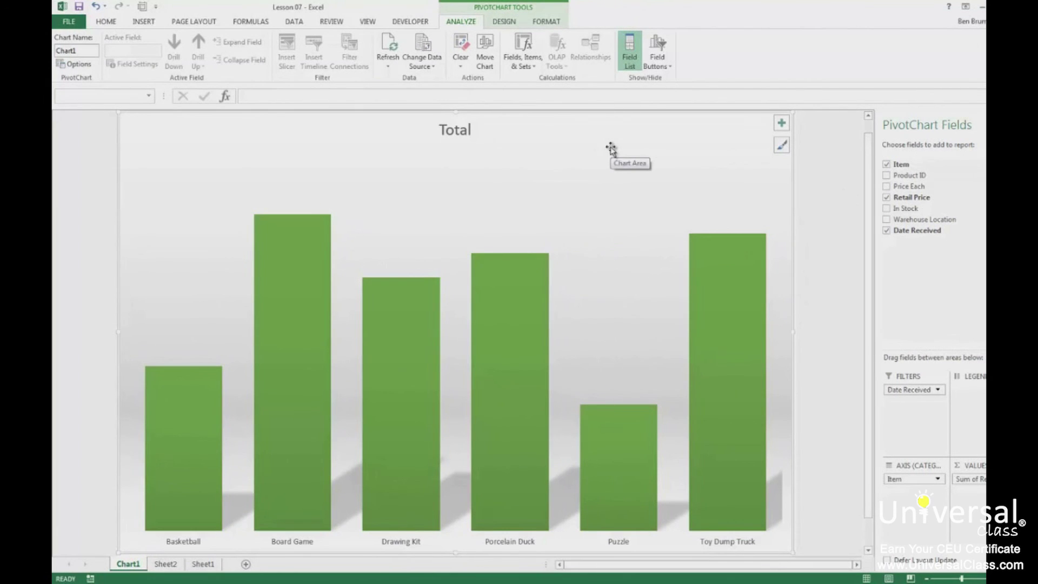
- Keep the PivotChart on its own Chart1 sheet, then delete the Chart1 sheet from its tab
click(485, 52)
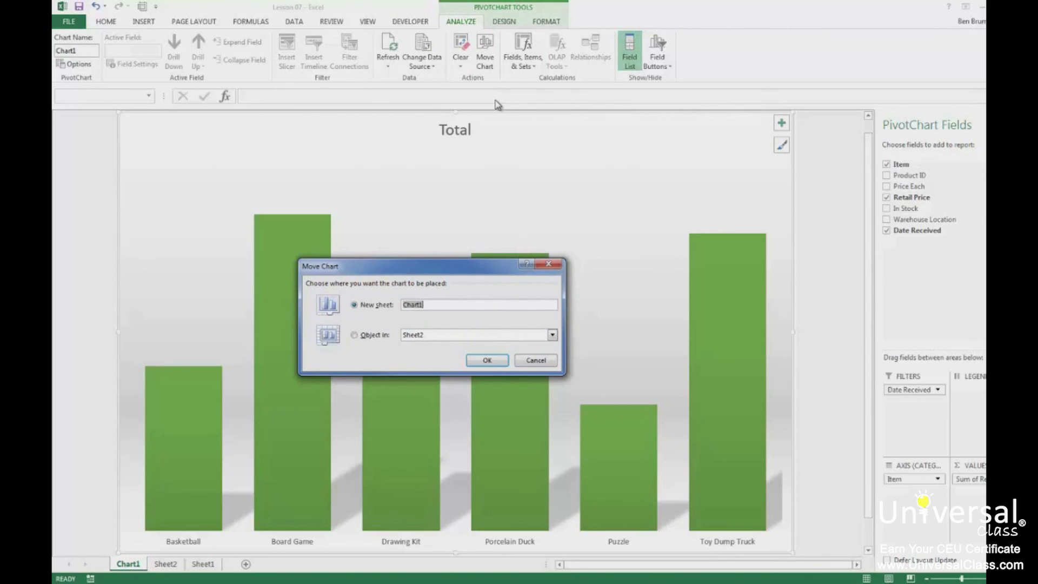
click(486, 360)
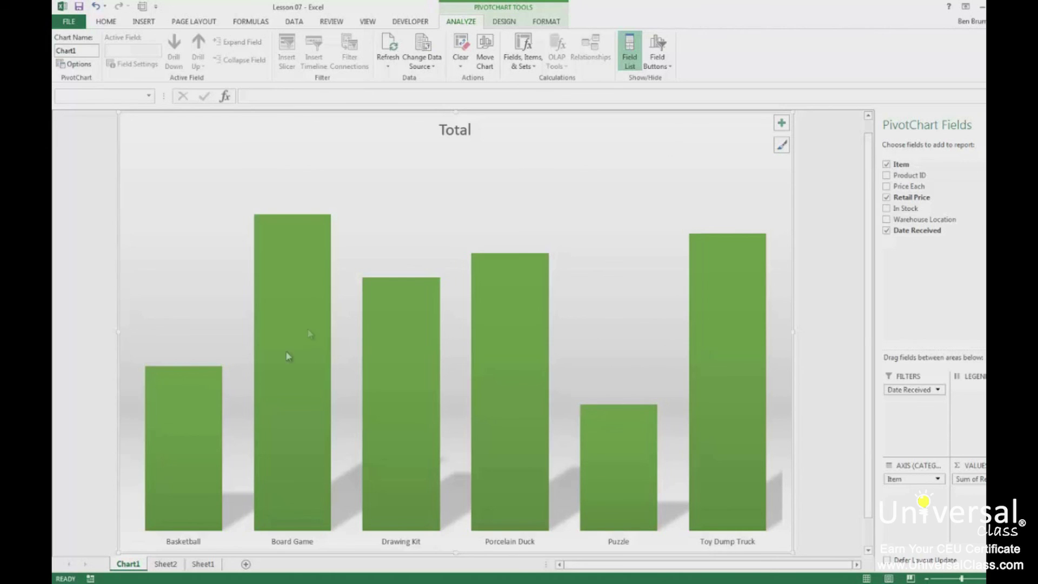
right_click(124, 566)
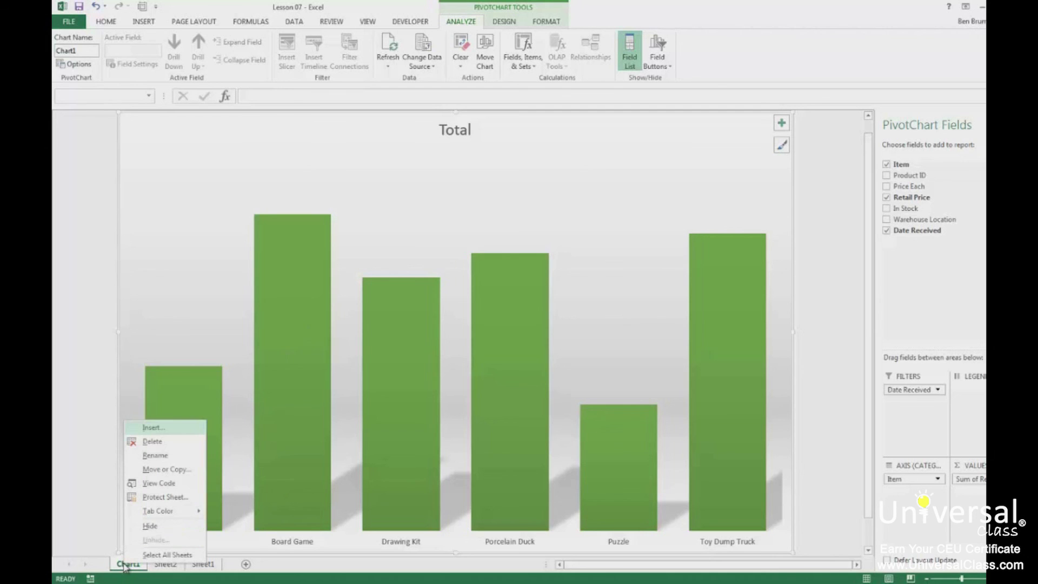
click(156, 444)
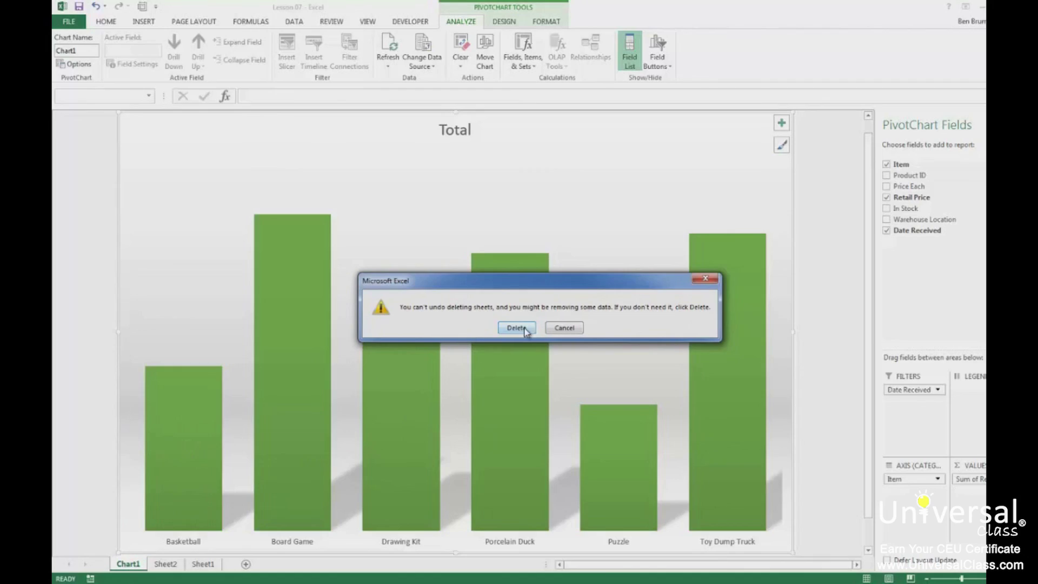